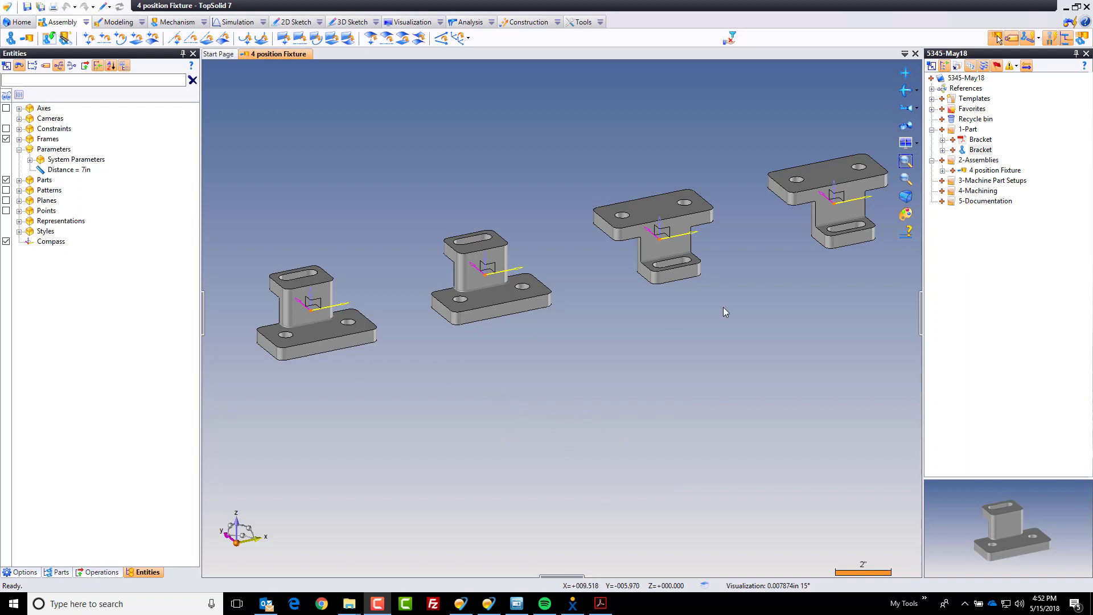
Step: Create an in-place part from the Aluminum template and name it 'Stock Op1'
{"action": "right_click", "coordinate": [542, 421]}
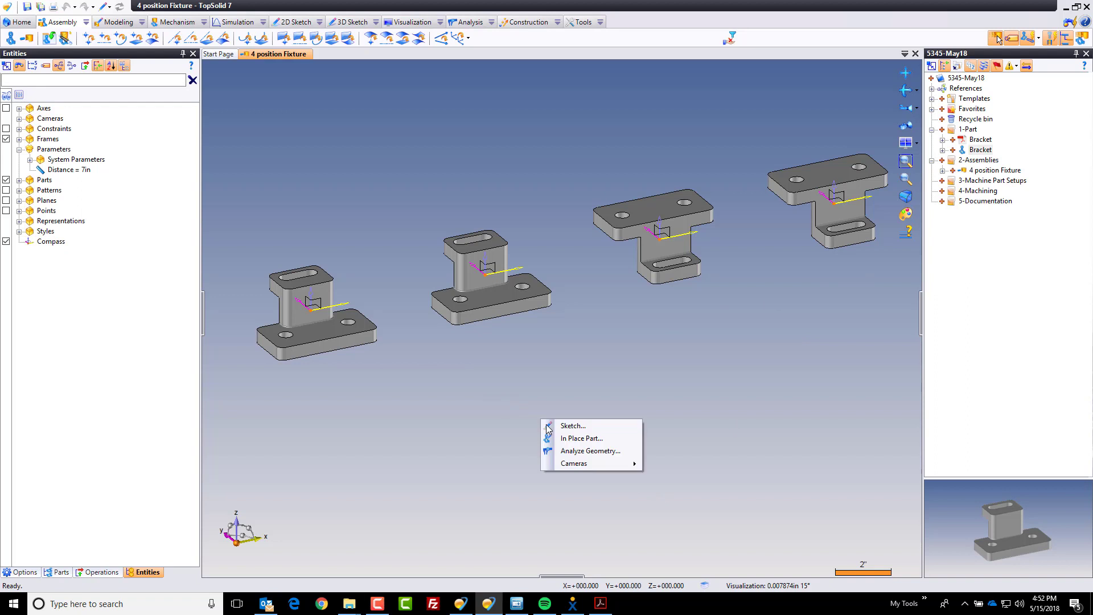
{"action": "left_click", "coordinate": [598, 439]}
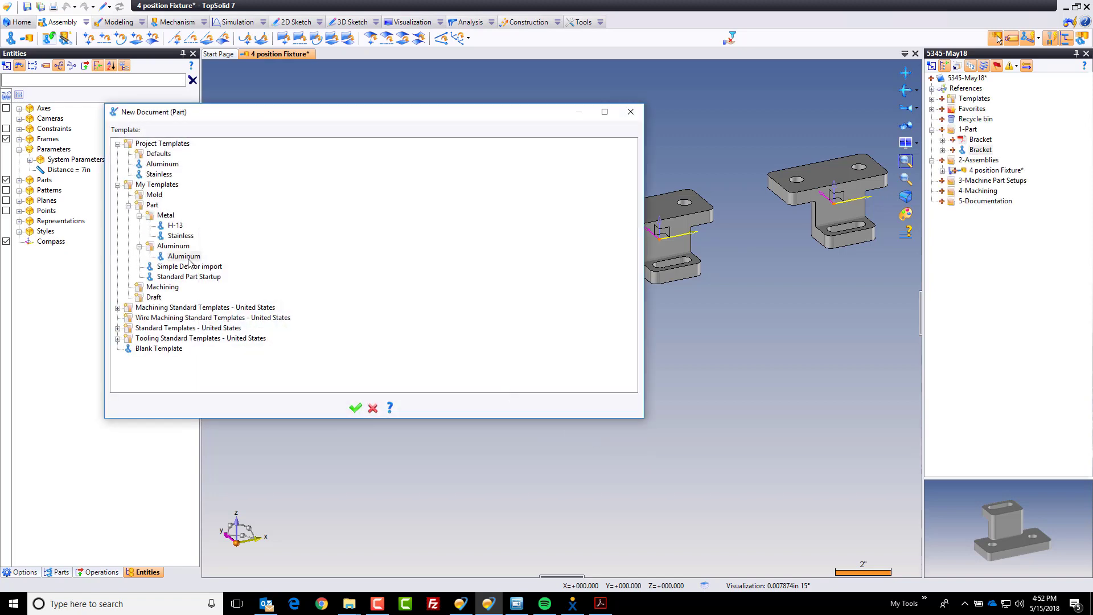
{"action": "left_click", "coordinate": [154, 165]}
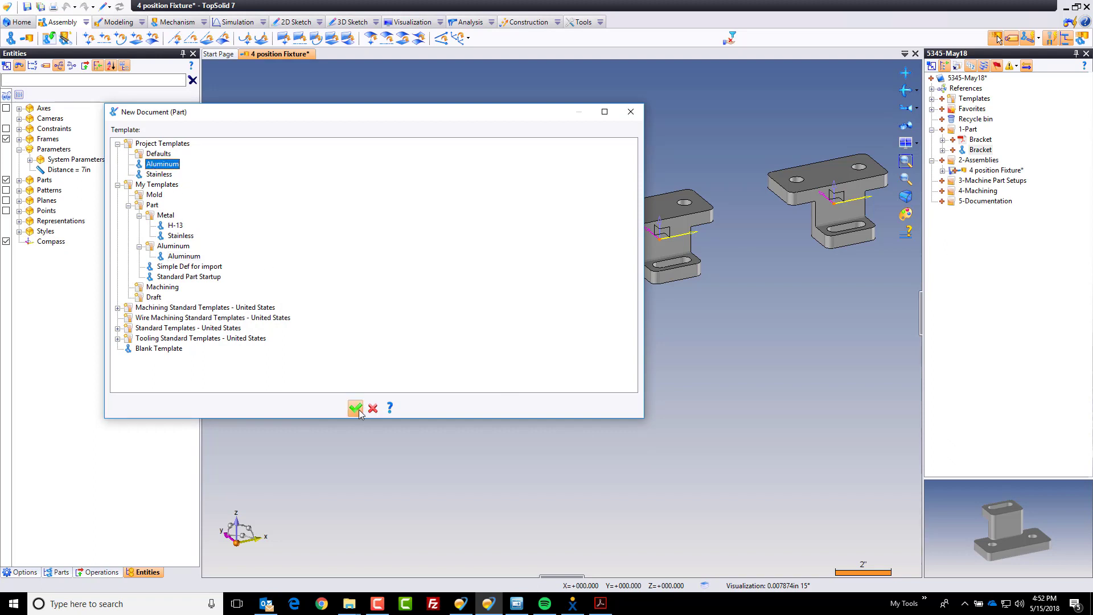
{"action": "left_click", "coordinate": [356, 408]}
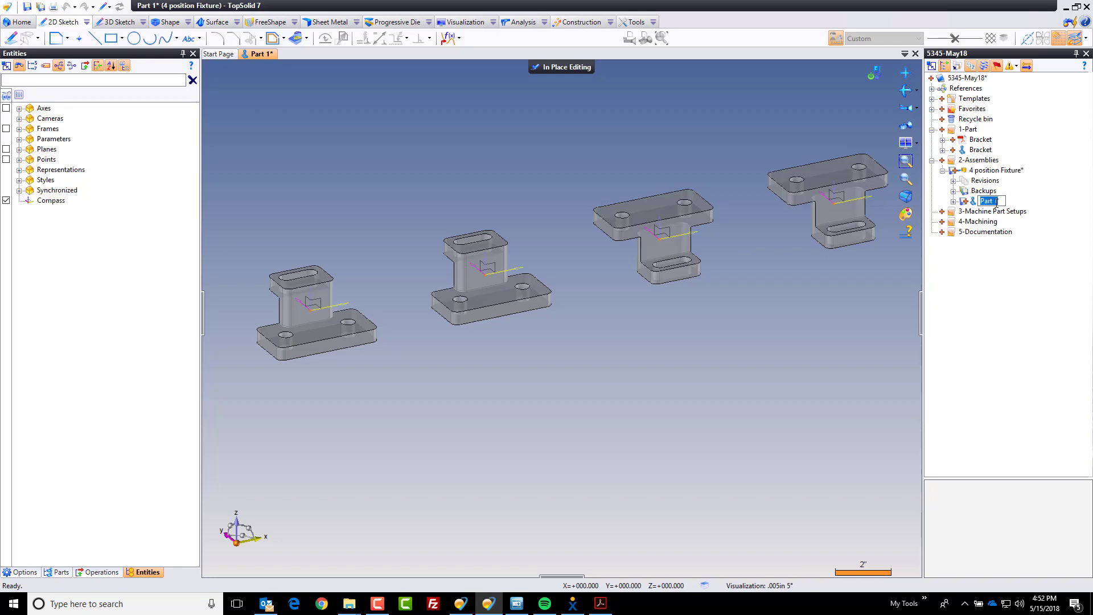
{"action": "type", "text": "StockOp1"}
{"action": "key", "text": "Return"}
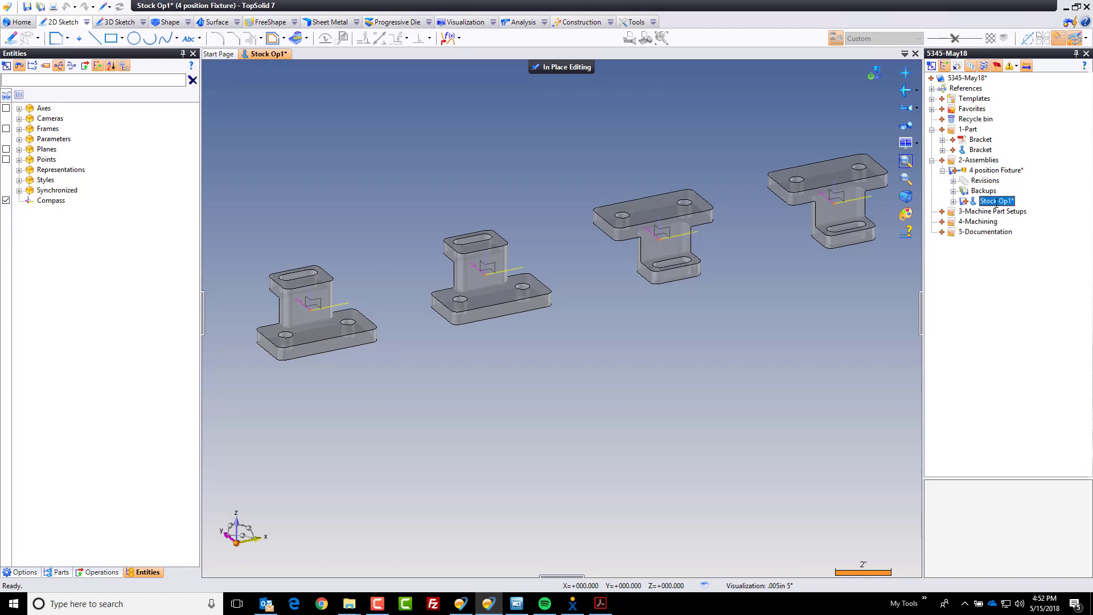
Step: Create an enclosing block around the first bracket with a .125in margin
{"action": "left_click", "coordinate": [169, 22]}
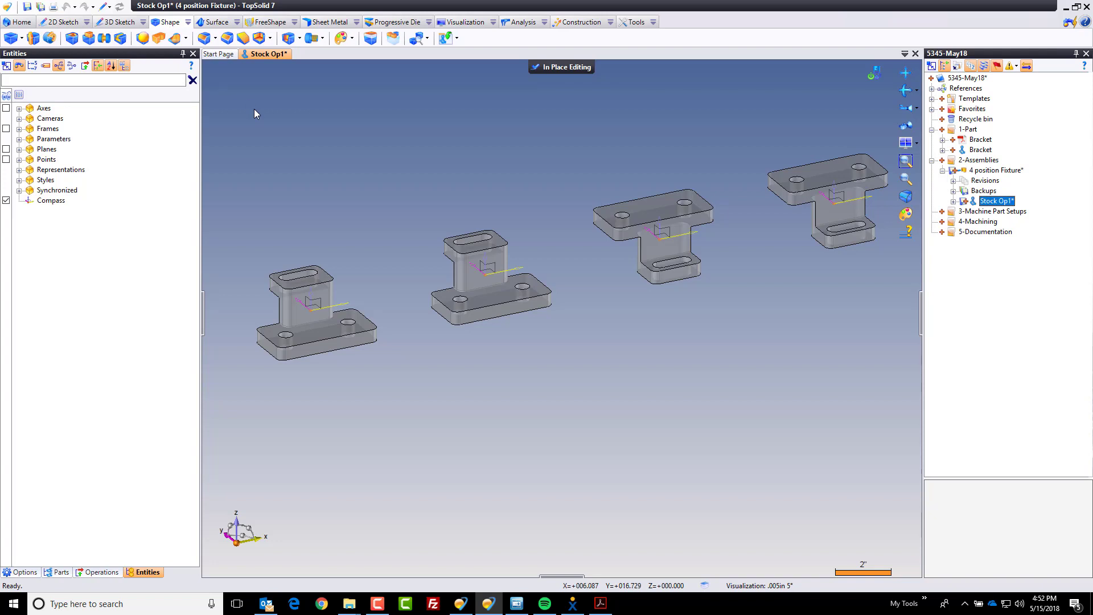
{"action": "left_click", "coordinate": [12, 40]}
{"action": "left_click", "coordinate": [35, 76]}
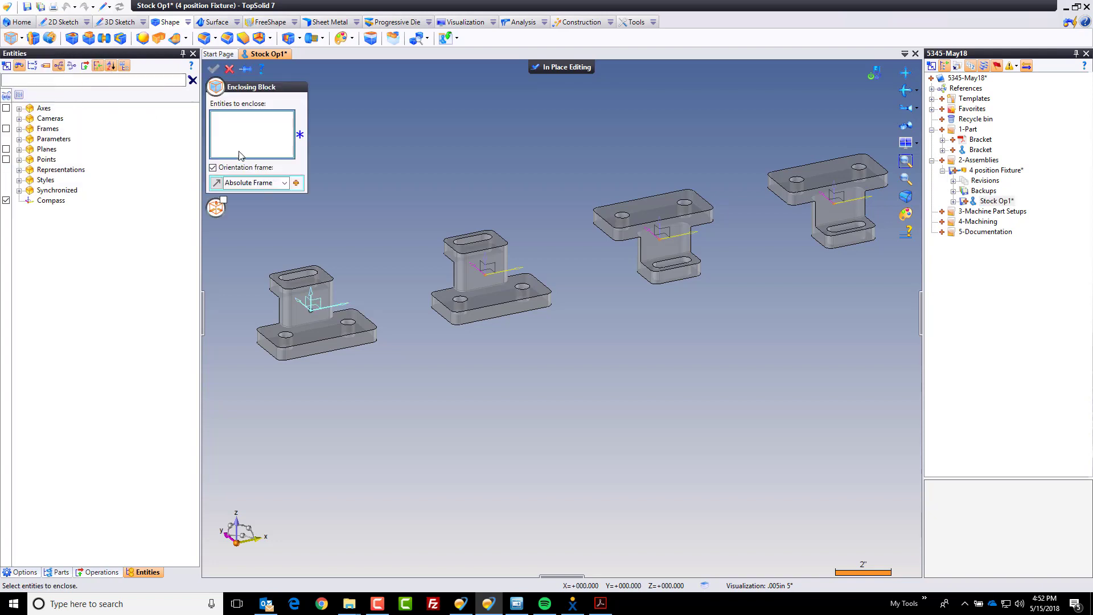
{"action": "left_click", "coordinate": [346, 347]}
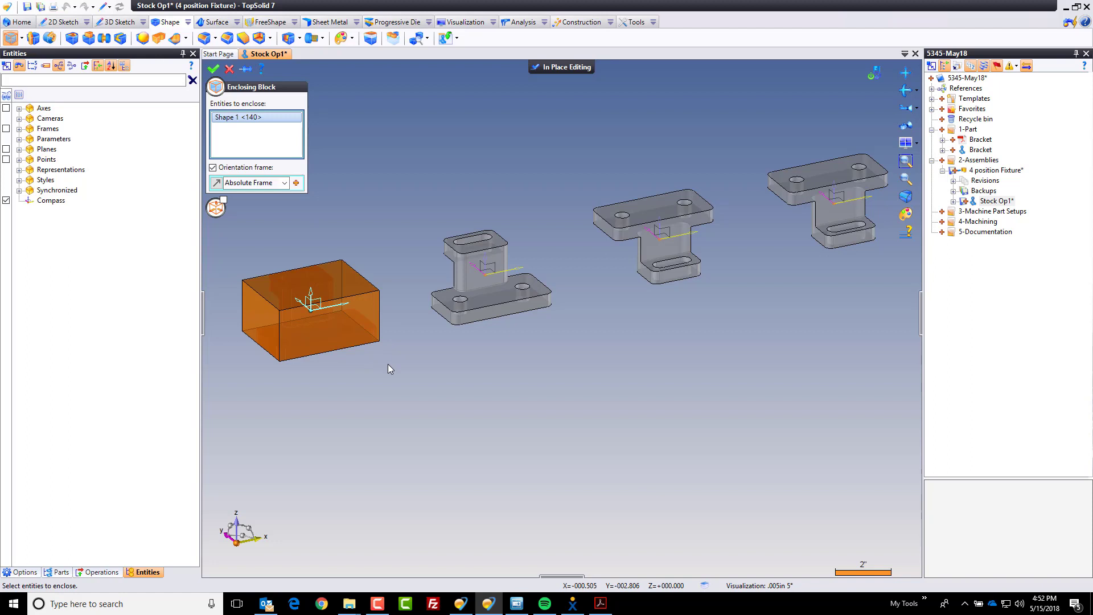
{"action": "left_click", "coordinate": [223, 200]}
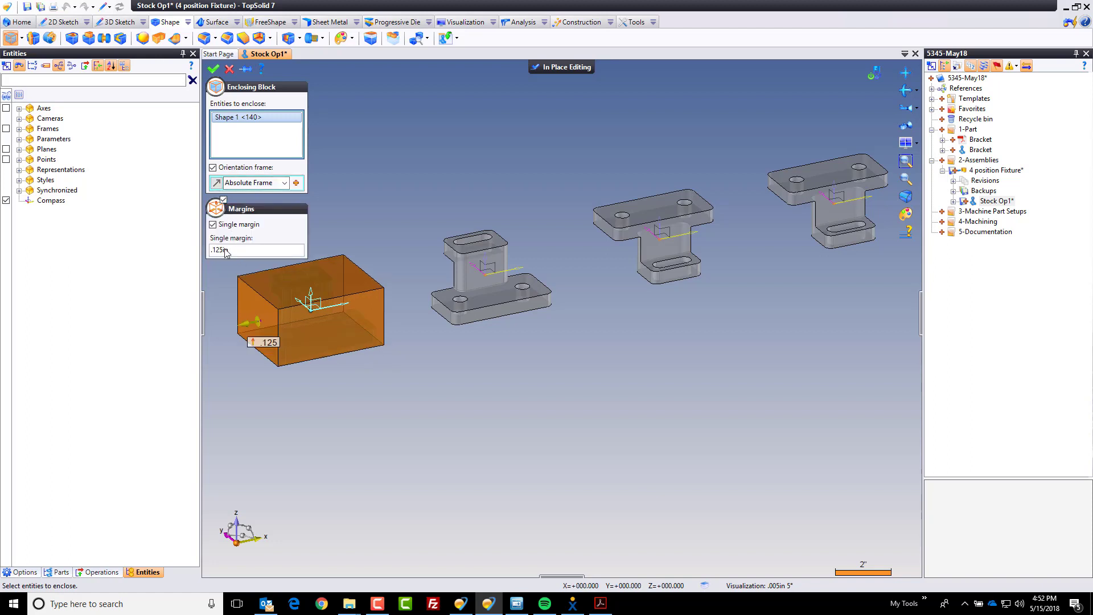
{"action": "middle_click_drag", "start_coordinate": [336, 269], "coordinate": [425, 248]}
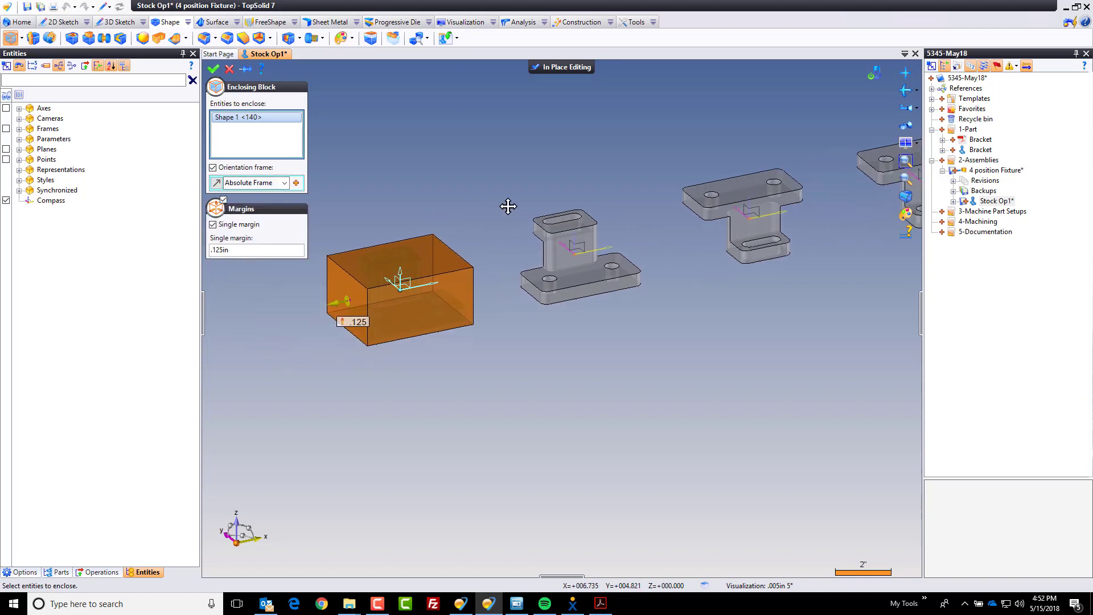
{"action": "left_click", "coordinate": [214, 70]}
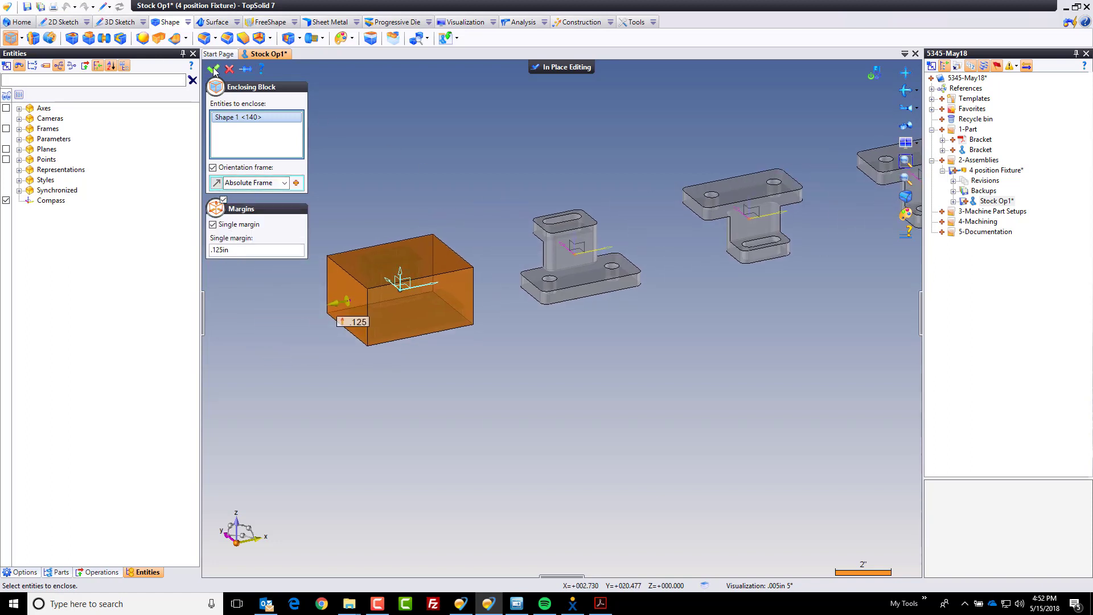
Step: Give the stock block a yellow colour and 70% transparency
{"action": "right_click", "coordinate": [412, 258]}
{"action": "left_click", "coordinate": [444, 434]}
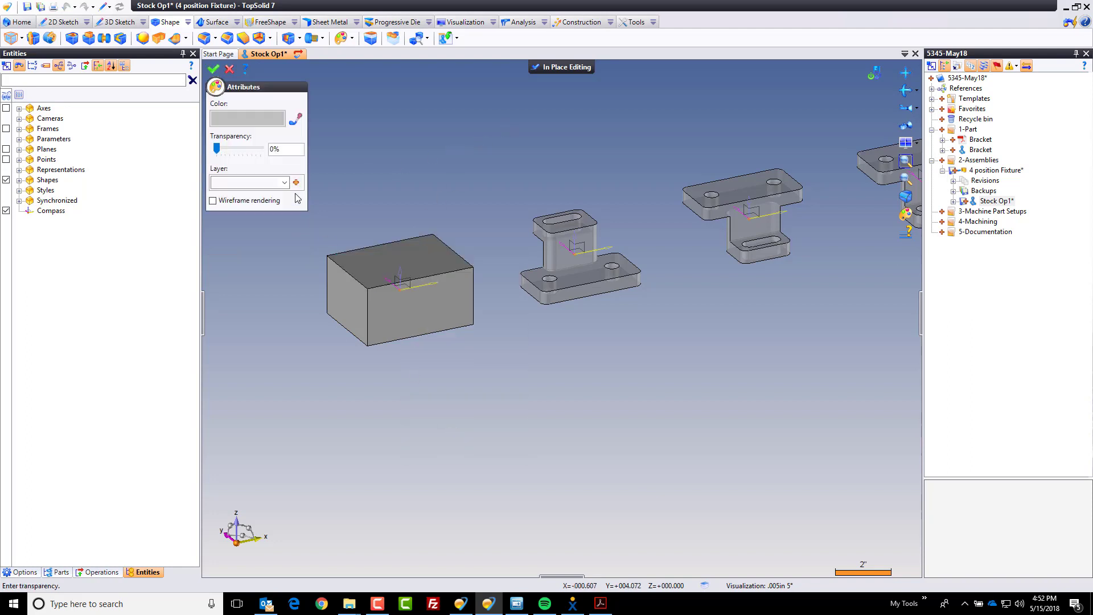
{"action": "left_click", "coordinate": [247, 118]}
{"action": "left_click", "coordinate": [445, 182]}
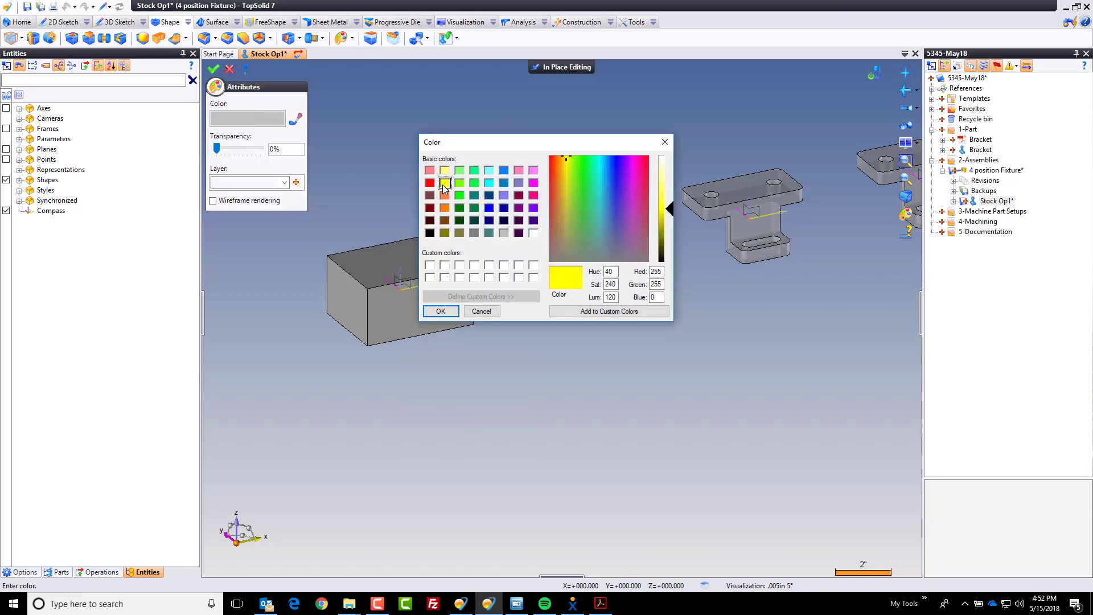
{"action": "left_click", "coordinate": [441, 311]}
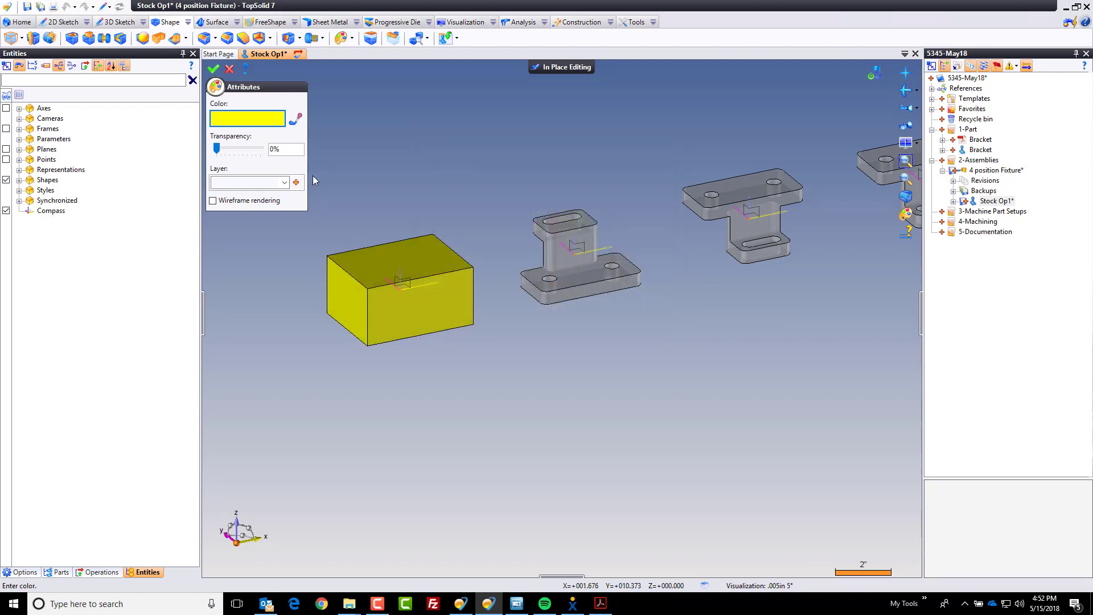
{"action": "left_click", "coordinate": [243, 149]}
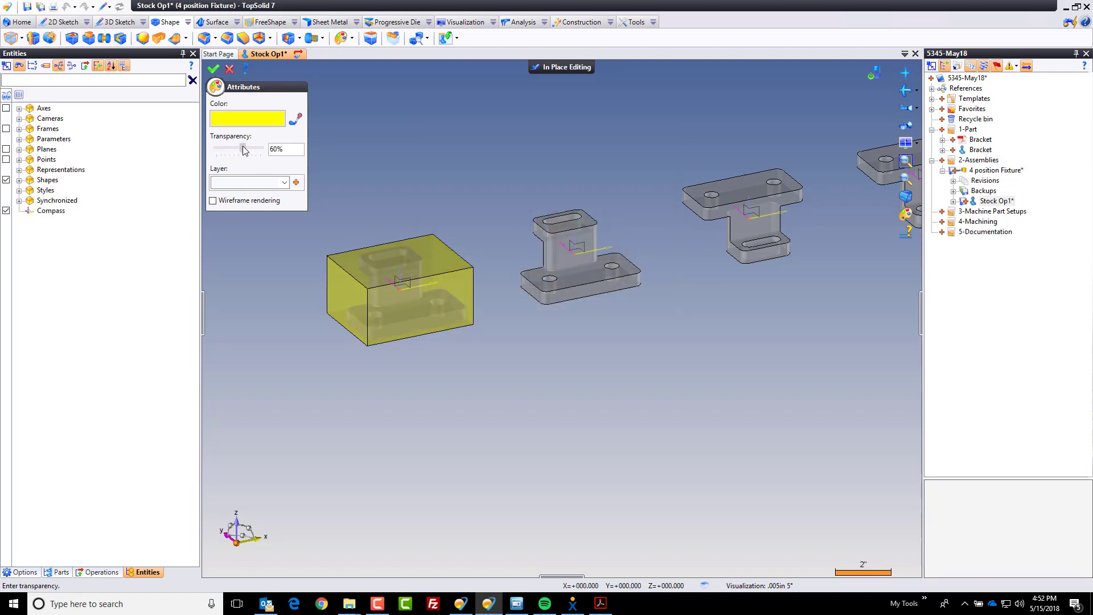
{"action": "left_click", "coordinate": [214, 69]}
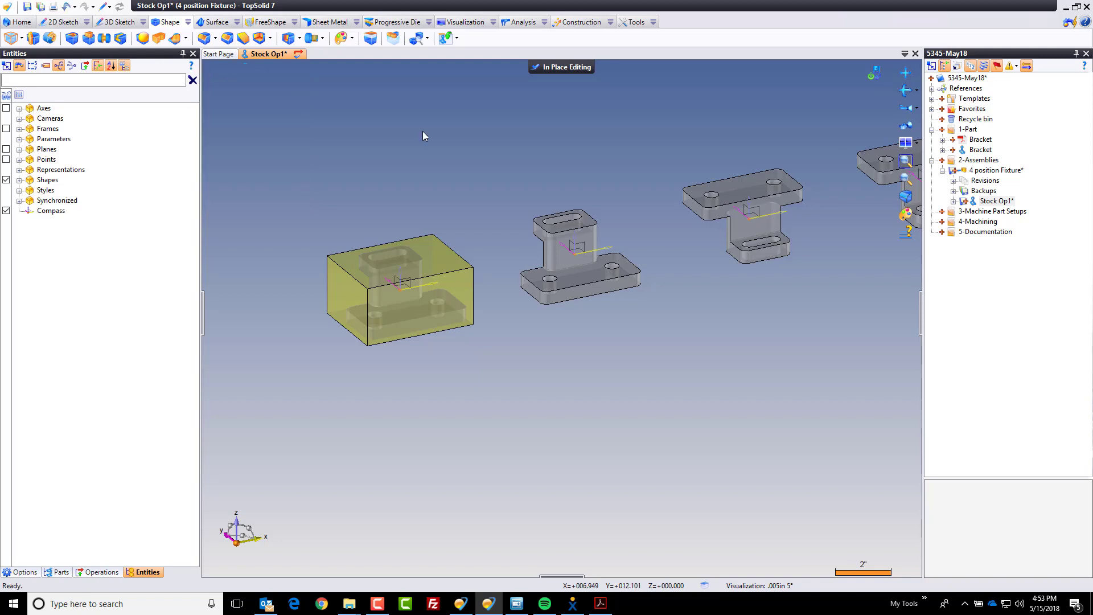
Step: Publish the stock block's frame as 'Datum1' with a description, then exit in-place editing
{"action": "right_click", "coordinate": [402, 281]}
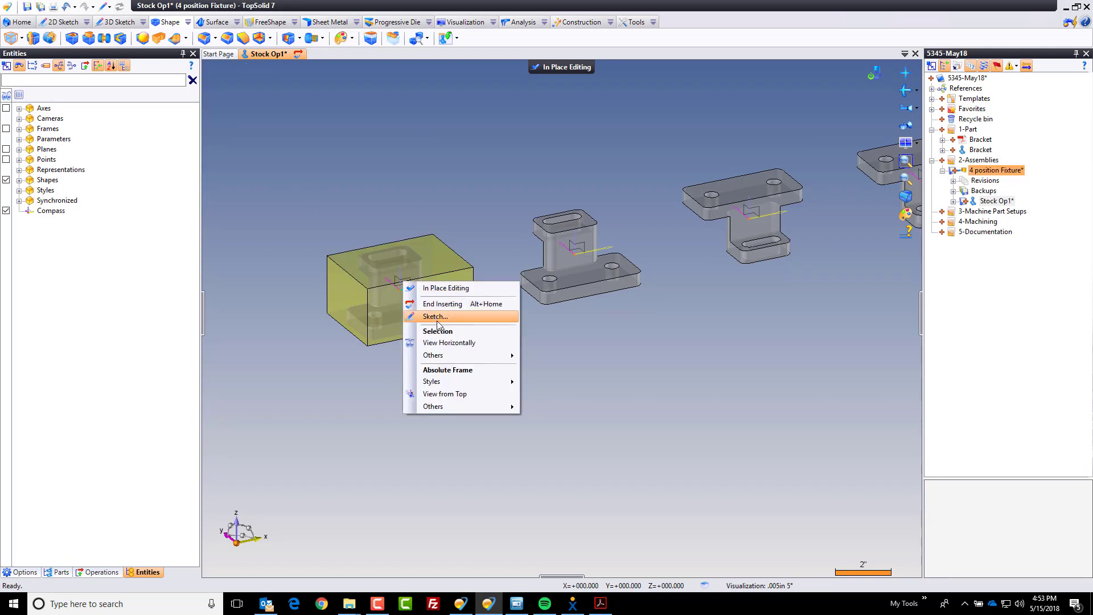
{"action": "mouse_move", "coordinate": [496, 355]}
{"action": "left_click", "coordinate": [563, 380]}
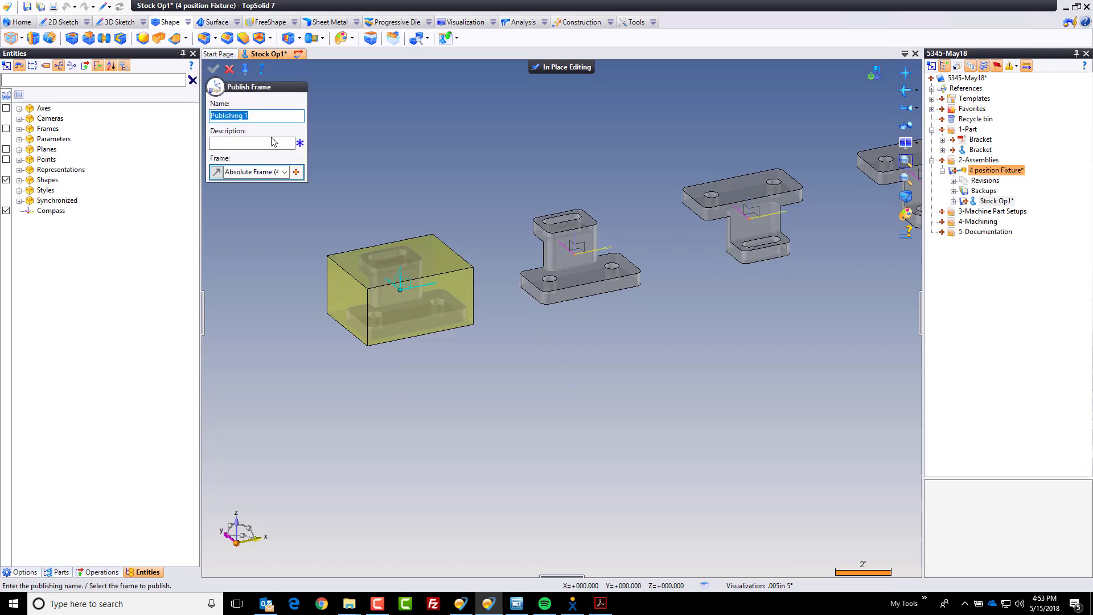
{"action": "type", "text": "Datum1"}
{"action": "left_click", "coordinate": [274, 142]}
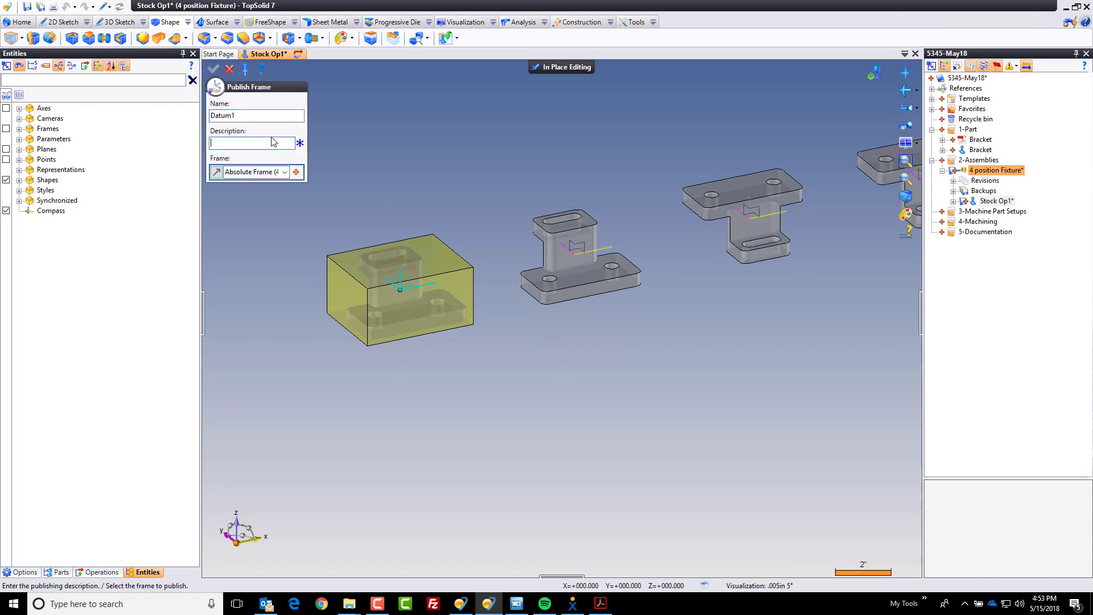
{"action": "type", "text": "Datum1"}
{"action": "key", "text": "Return"}
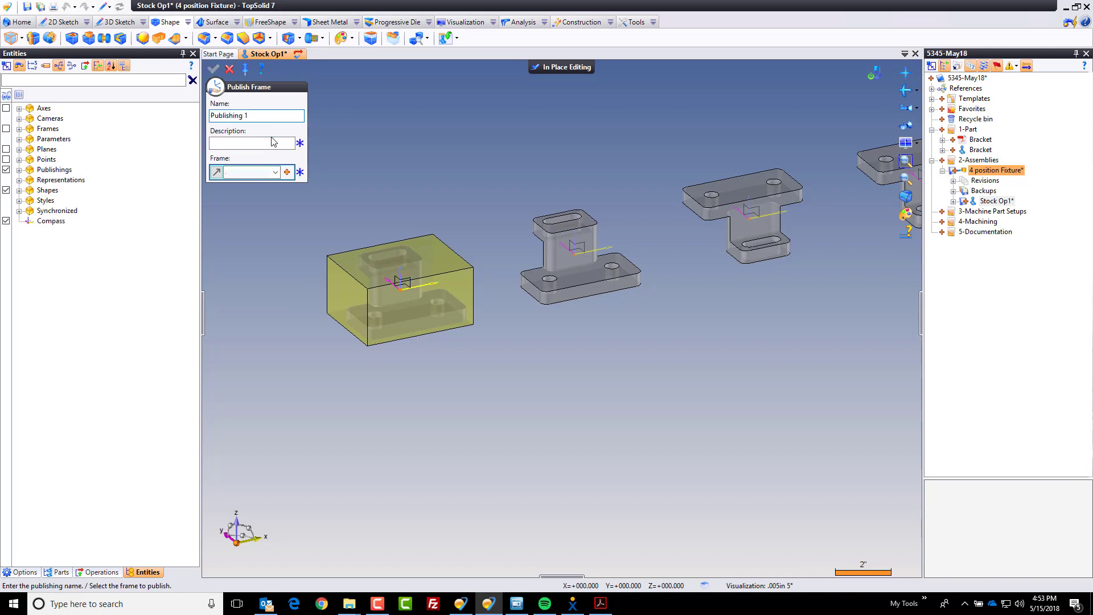
{"action": "left_click", "coordinate": [229, 69]}
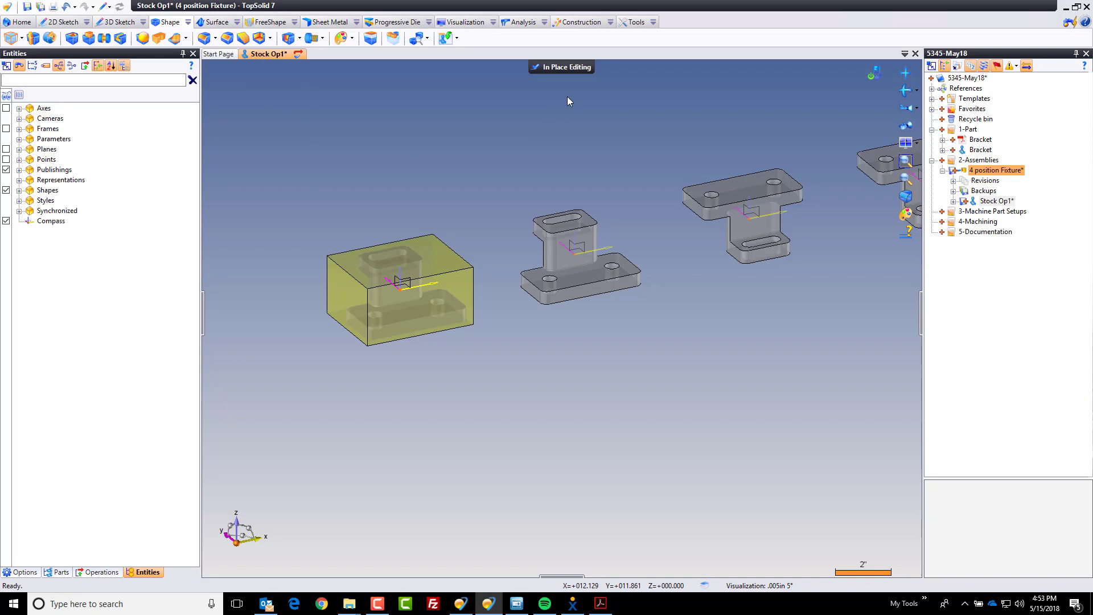
{"action": "left_click", "coordinate": [562, 69]}
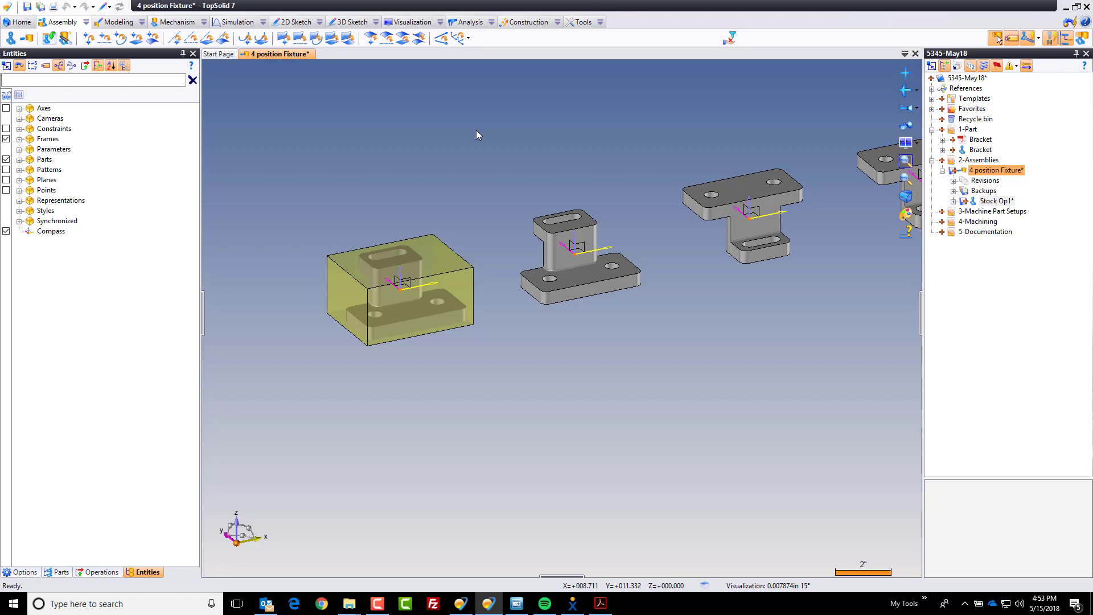
Step: Save, place a second stock copy with Datum1 on the second bracket's frame, and save again
{"action": "key", "text": "ctrl+s"}
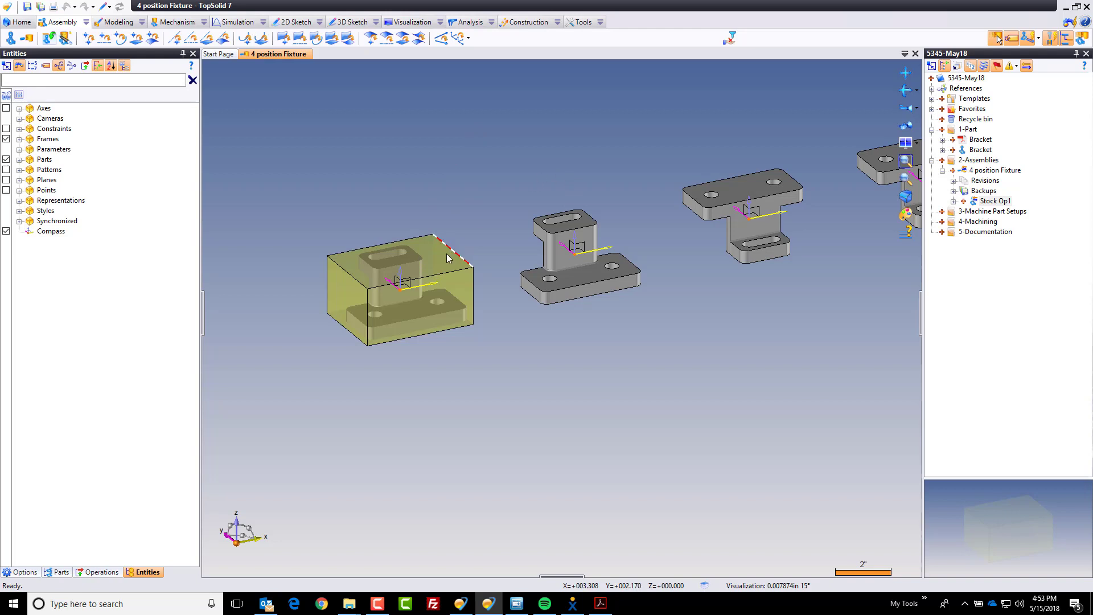
{"action": "left_click_drag", "start_coordinate": [432, 258], "coordinate": [547, 148]}
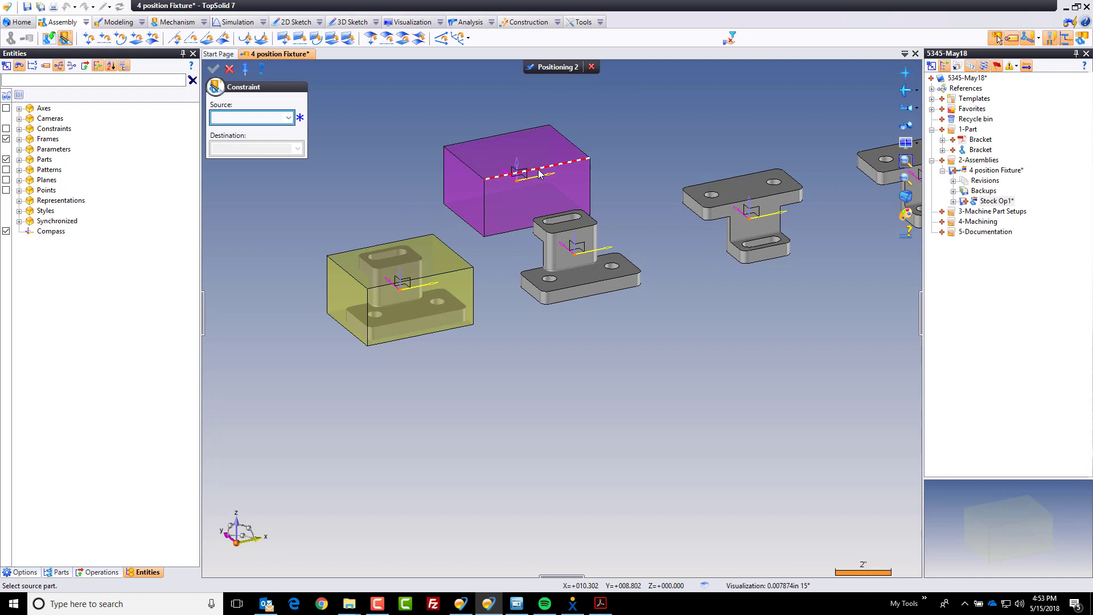
{"action": "left_click", "coordinate": [516, 175]}
{"action": "left_click", "coordinate": [576, 246]}
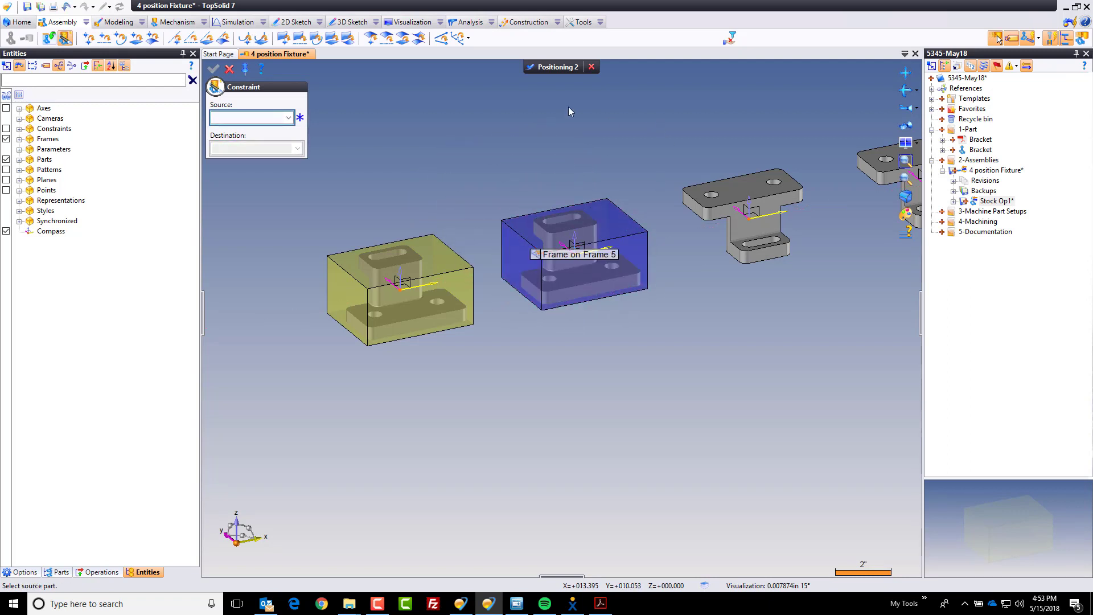
{"action": "left_click", "coordinate": [541, 68]}
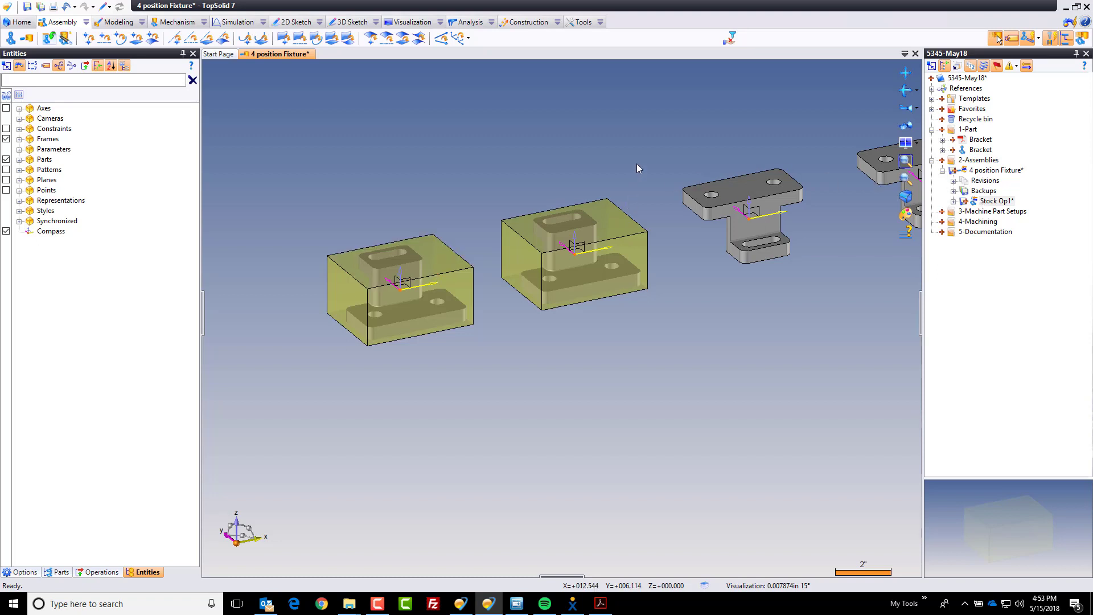
{"action": "key", "text": "ctrl+s"}
Step: Derive the middle stock block as a separate part for modification
{"action": "right_click", "coordinate": [609, 221]}
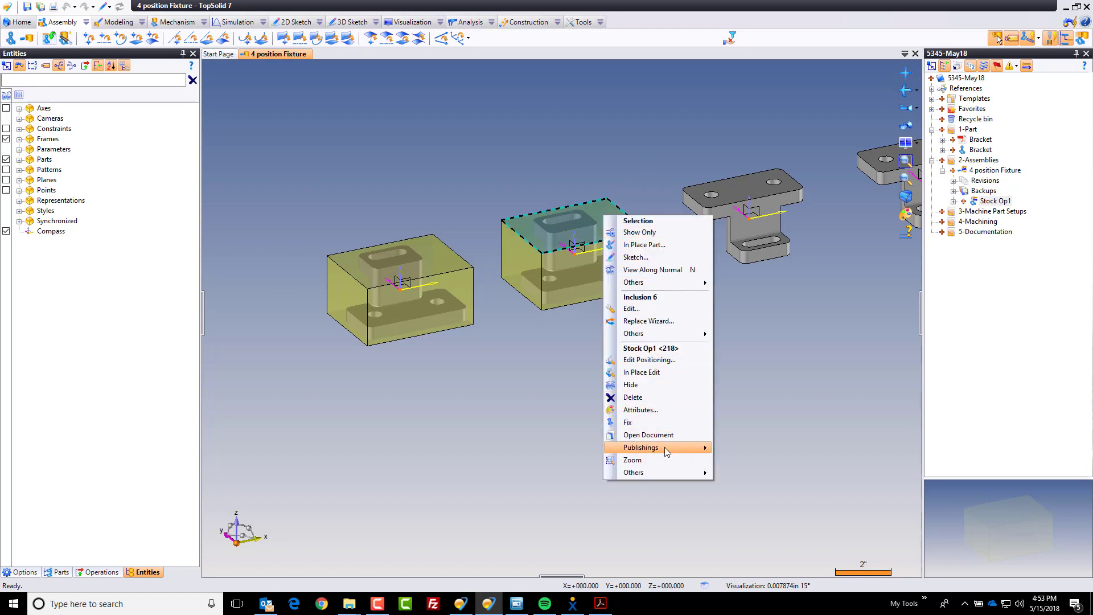
{"action": "mouse_move", "coordinate": [664, 468]}
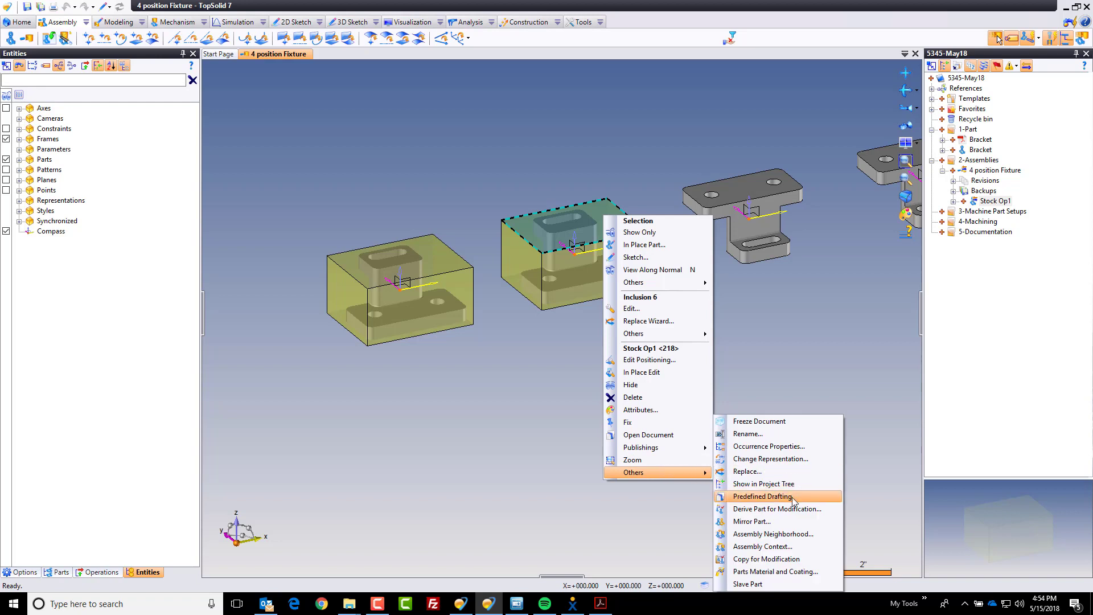
{"action": "left_click", "coordinate": [817, 510]}
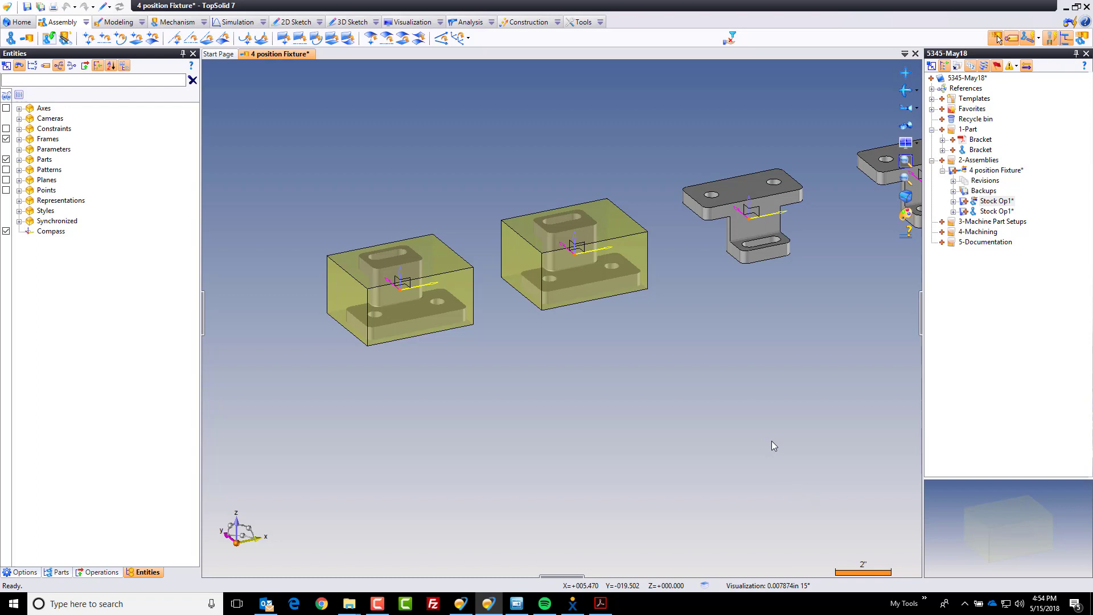
{"action": "left_click", "coordinate": [628, 248]}
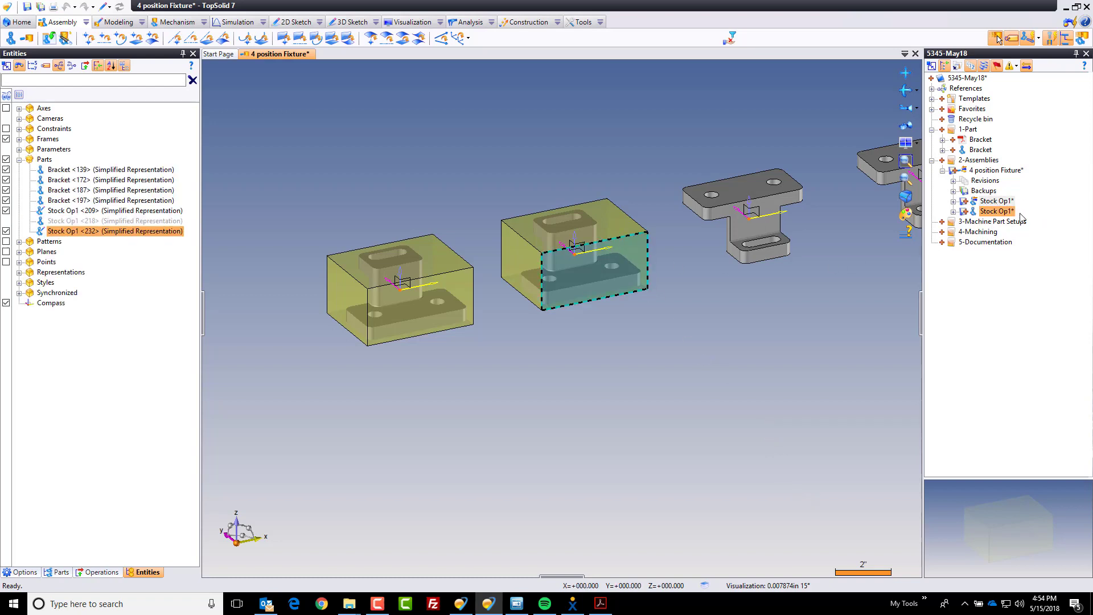
Step: Rename the derived stock part in the project tree to 'Stock Op2'
{"action": "left_click", "coordinate": [994, 212]}
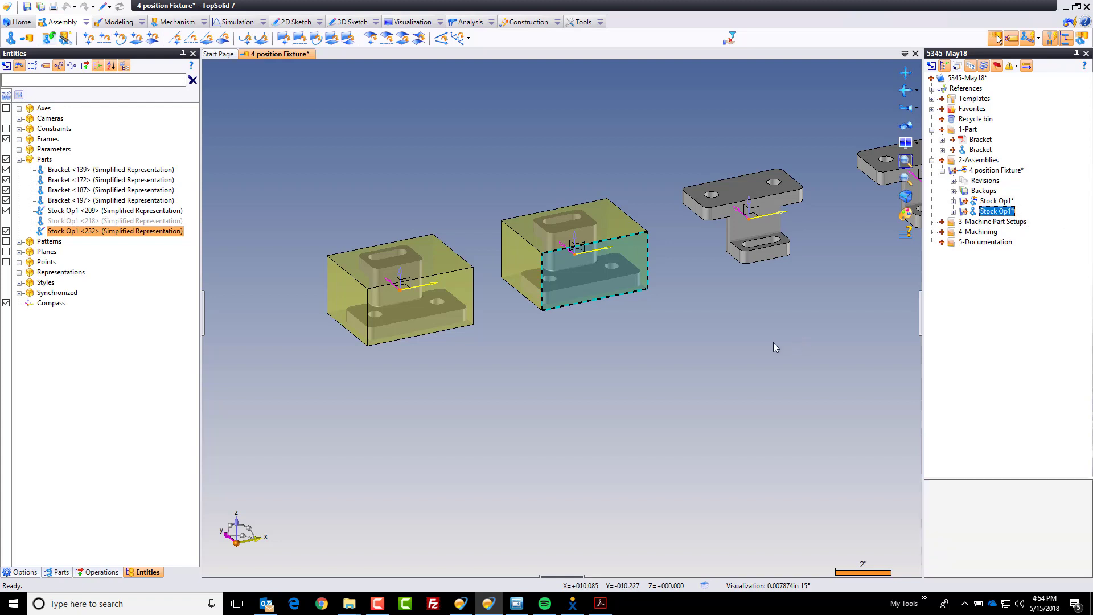
{"action": "left_click", "coordinate": [994, 212]}
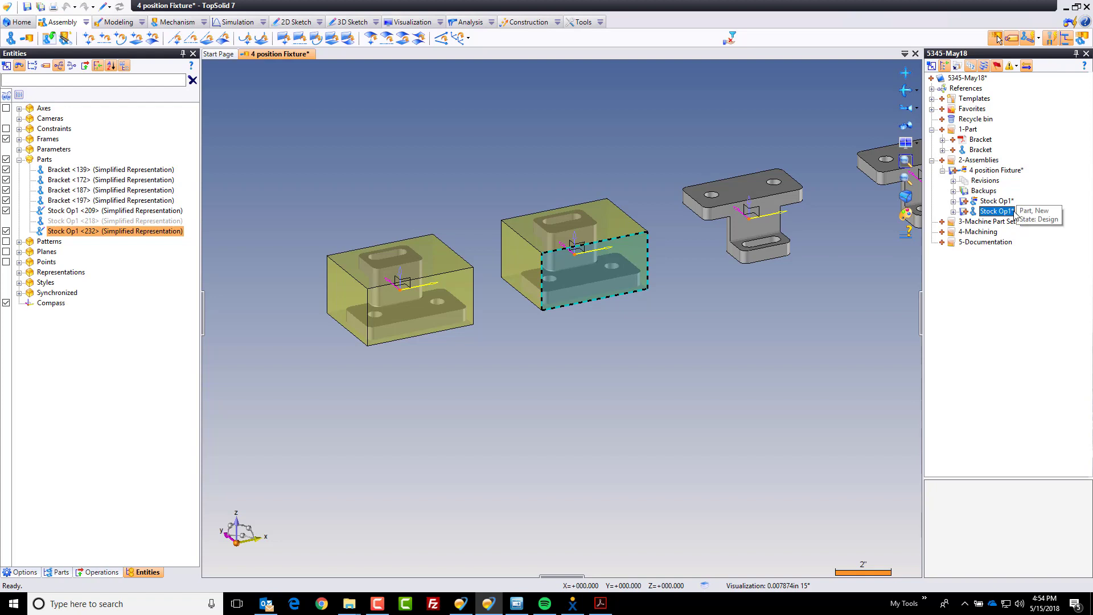
{"action": "left_click", "coordinate": [1011, 213]}
{"action": "left_click_drag", "start_coordinate": [1007, 212], "coordinate": [1018, 211]}
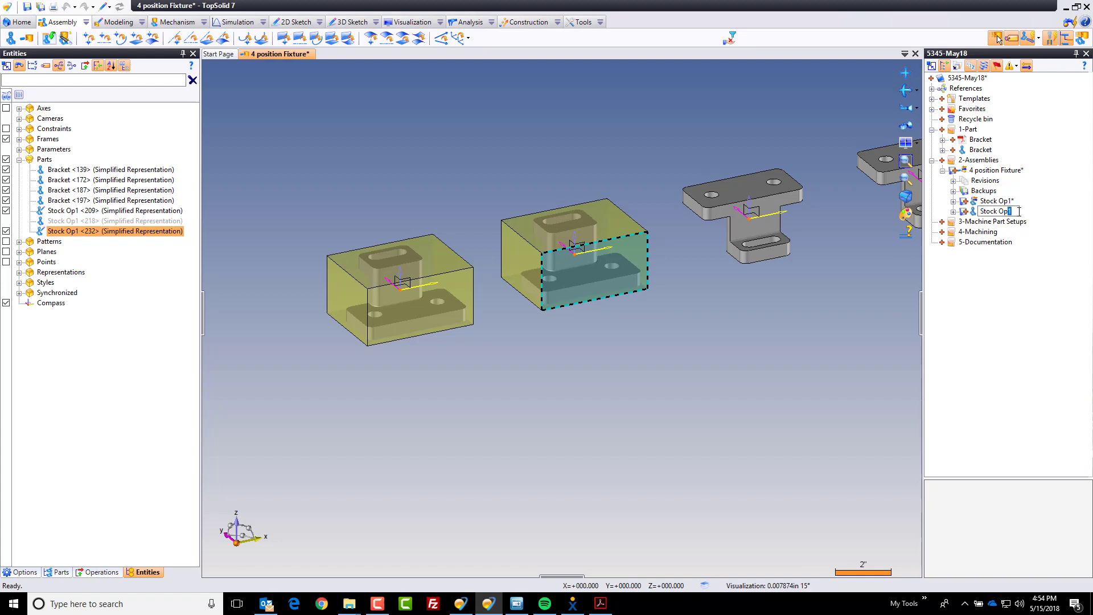
{"action": "type", "text": "2"}
{"action": "key", "text": "Return"}
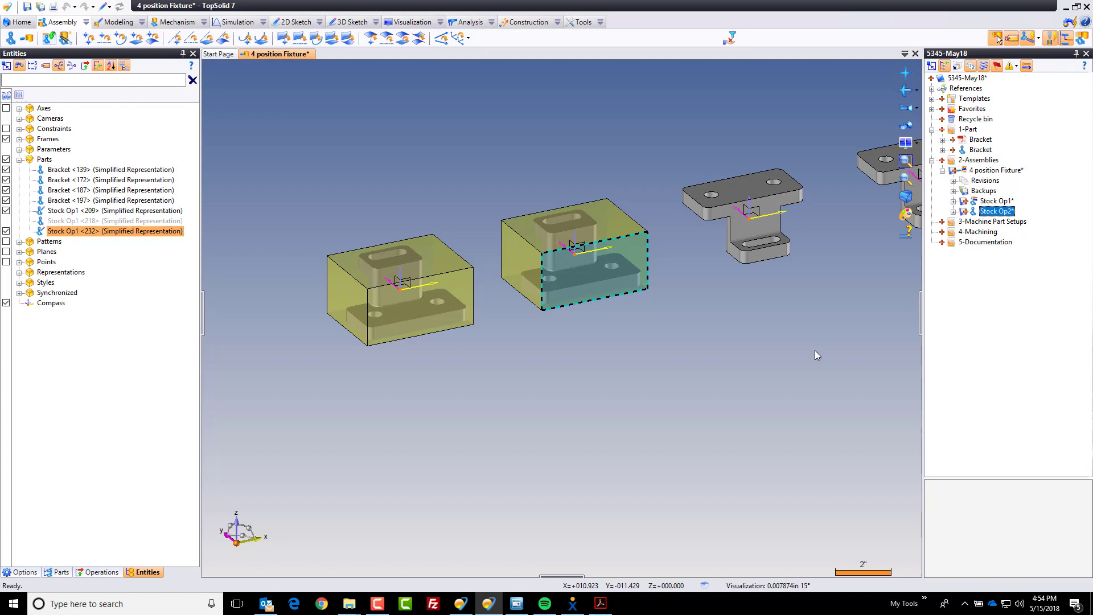